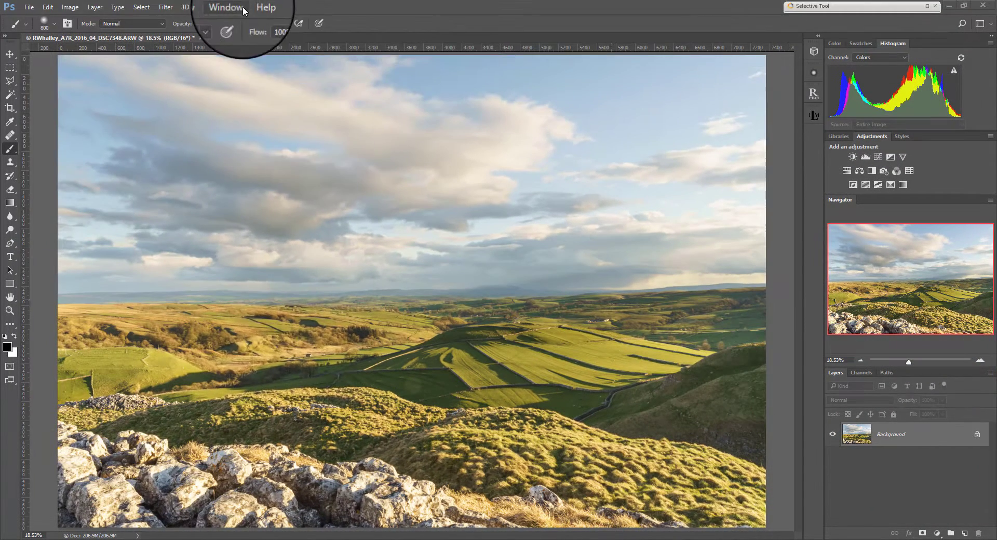
# - Hide the Layers panel from the Window menu, then bring it back with F7
pyautogui.click(231, 7)
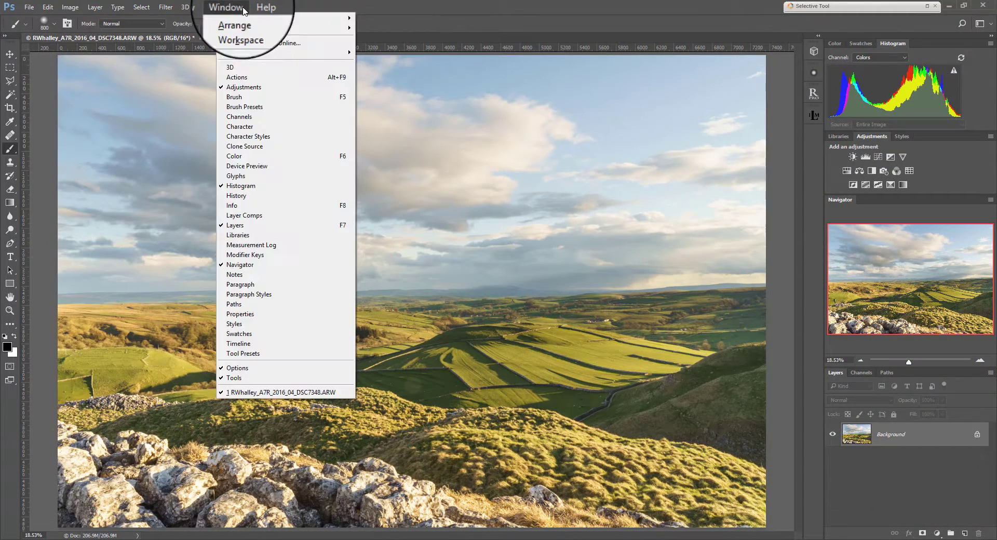
pyautogui.click(237, 227)
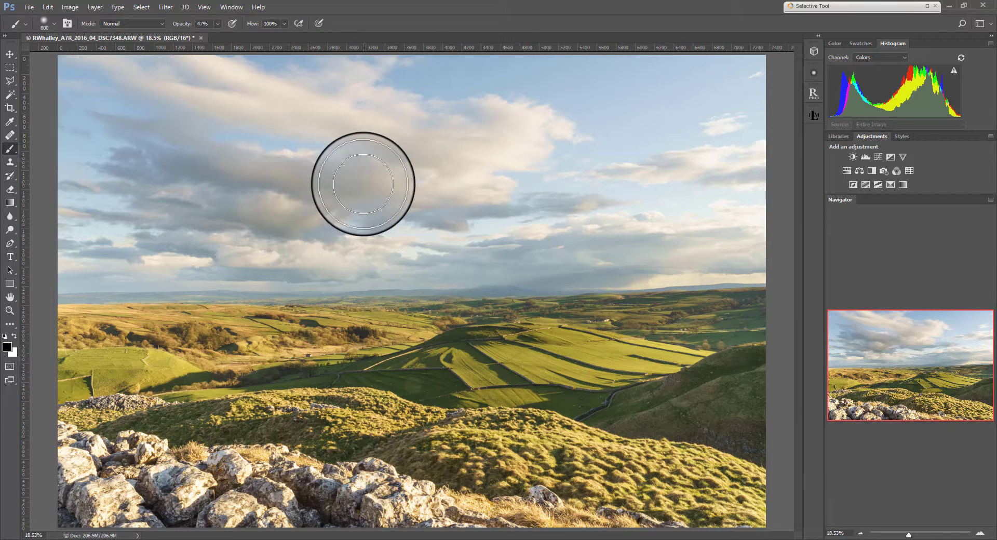
pyautogui.press('F7')
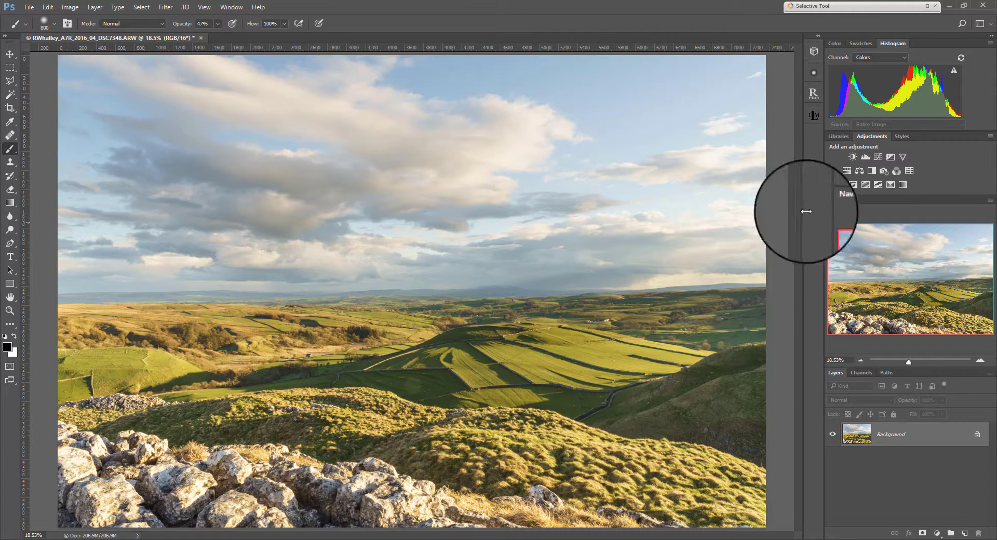
# - Add a Curves 1 adjustment layer and close its settings without changing the curve
pyautogui.click(878, 156)
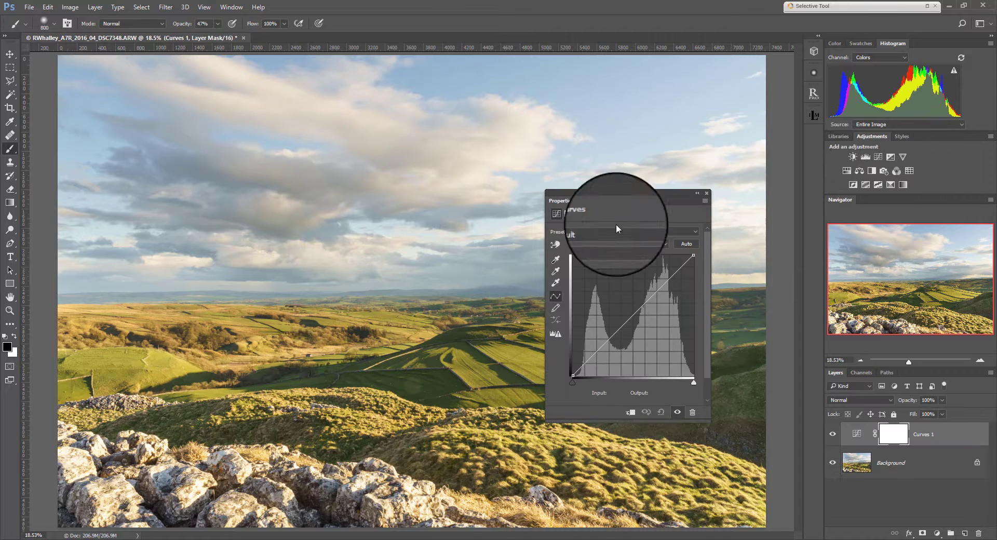
pyautogui.click(707, 193)
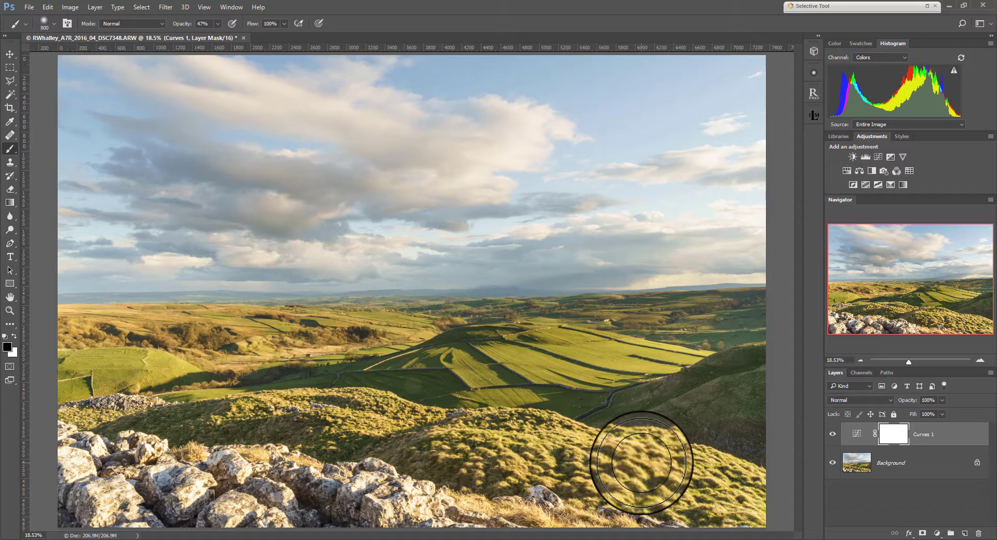
# - Reopen Curves 1 and pull the RGB midpoint from input 128 down to output 92
pyautogui.doubleClick(857, 439)
pyautogui.moveTo(622, 196); pyautogui.dragTo(620, 182)
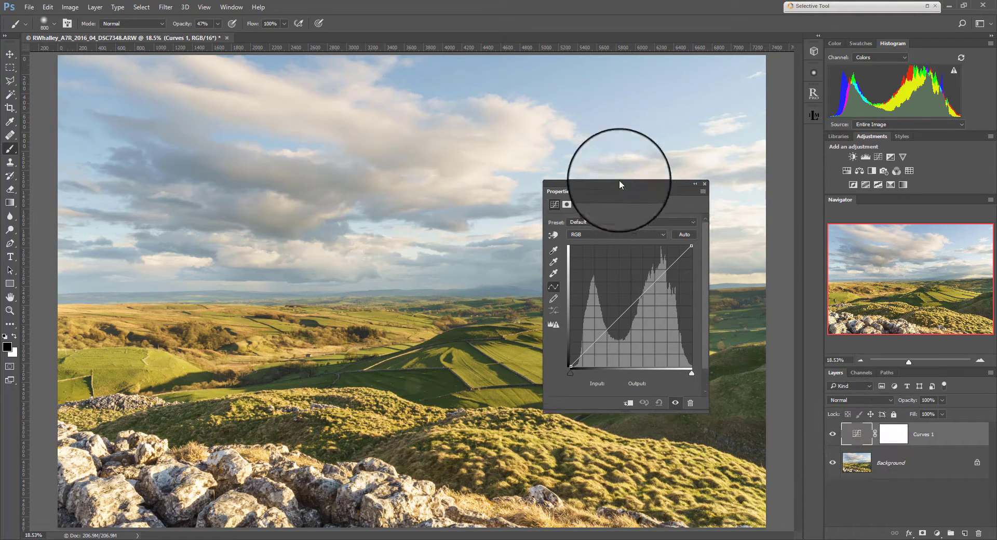
pyautogui.moveTo(629, 301); pyautogui.dragTo(629, 316)
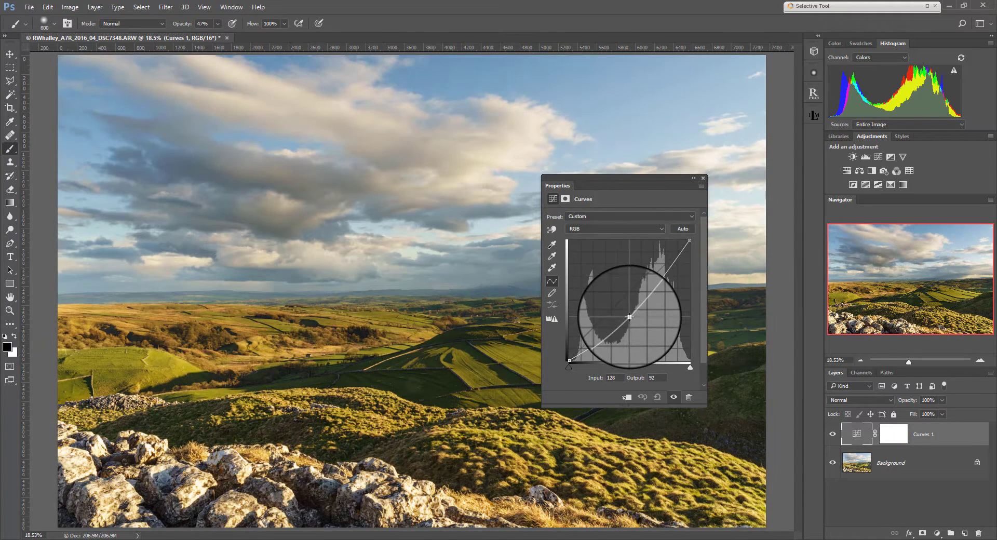
pyautogui.click(703, 177)
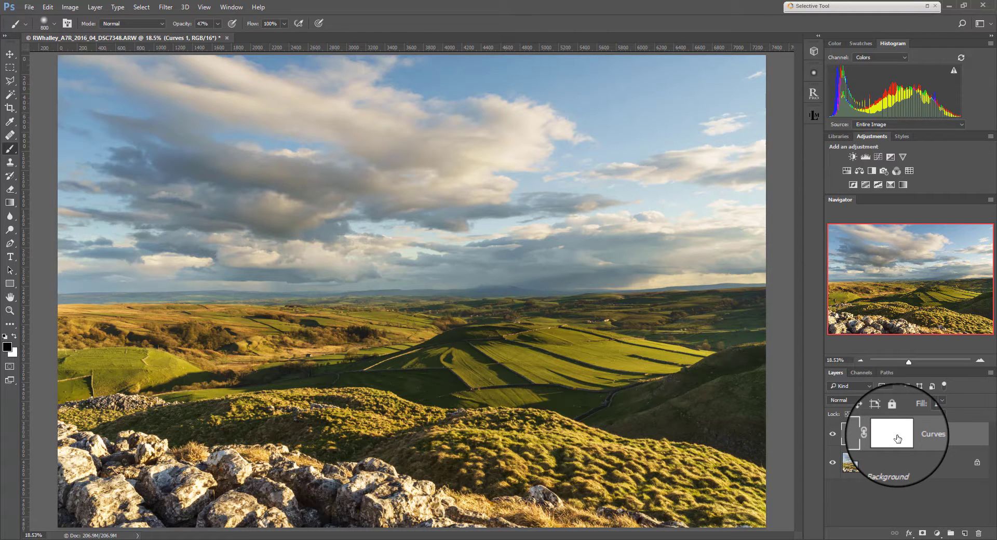
# - Select the Curves 1 layer mask and set the foreground colour to black
pyautogui.click(898, 439)
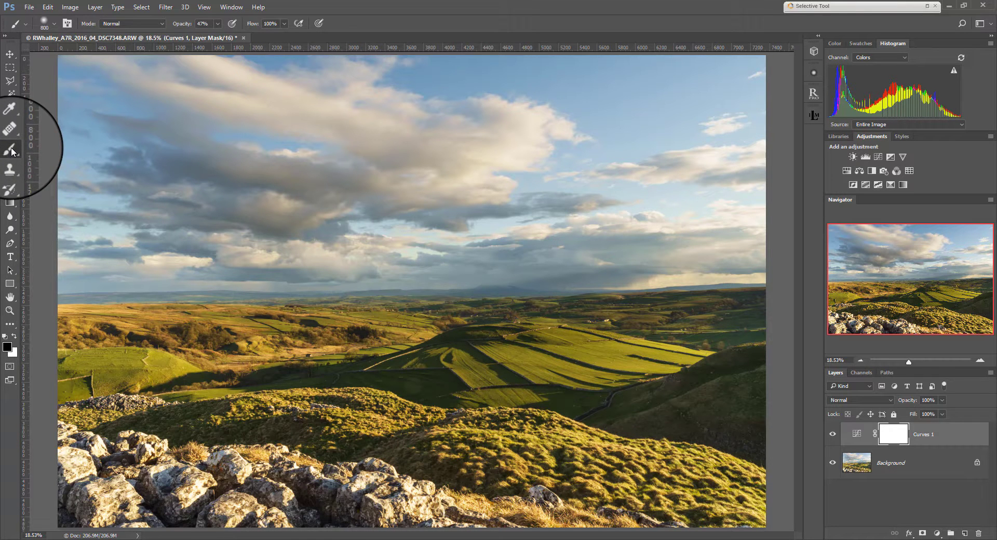
pyautogui.click(7, 347)
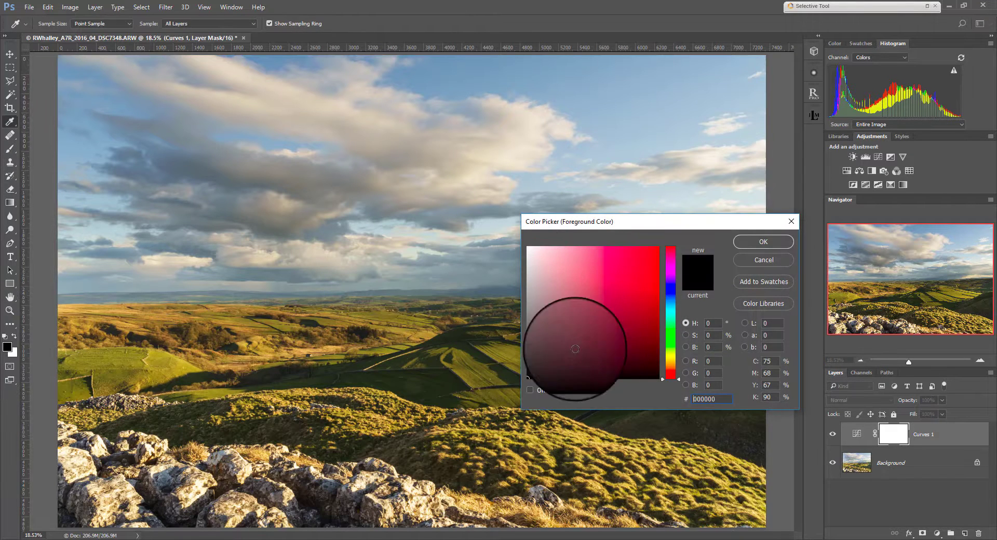
pyautogui.click(750, 241)
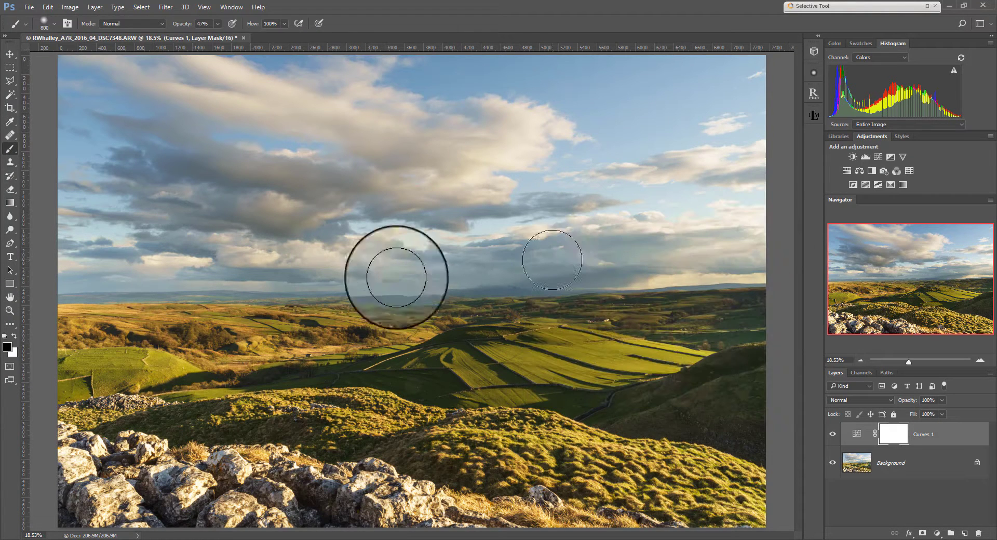
# - Set brush opacity to 100% and paint black over the land below the horizon
pyautogui.click(218, 23)
pyautogui.moveTo(218, 33); pyautogui.dragTo(247, 33)
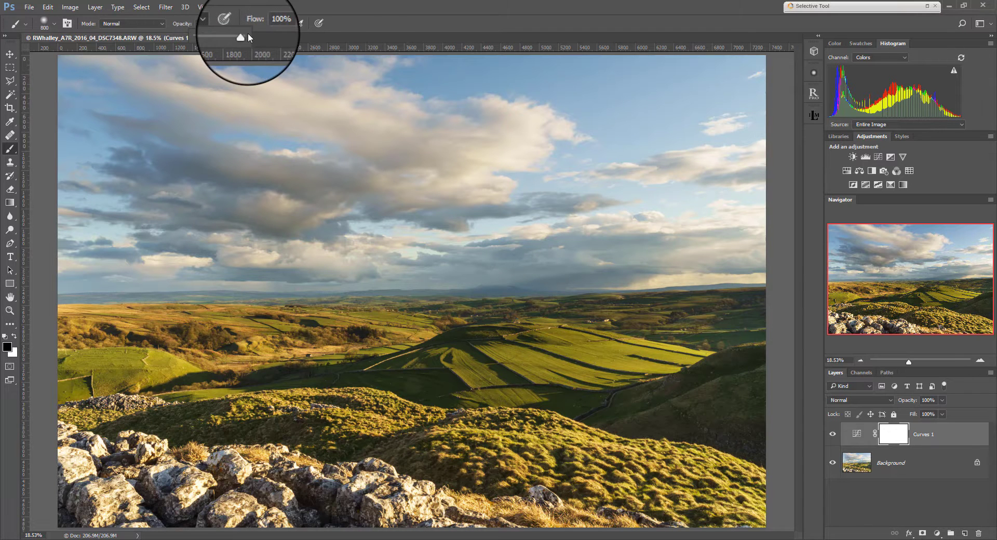
pyautogui.click(342, 6)
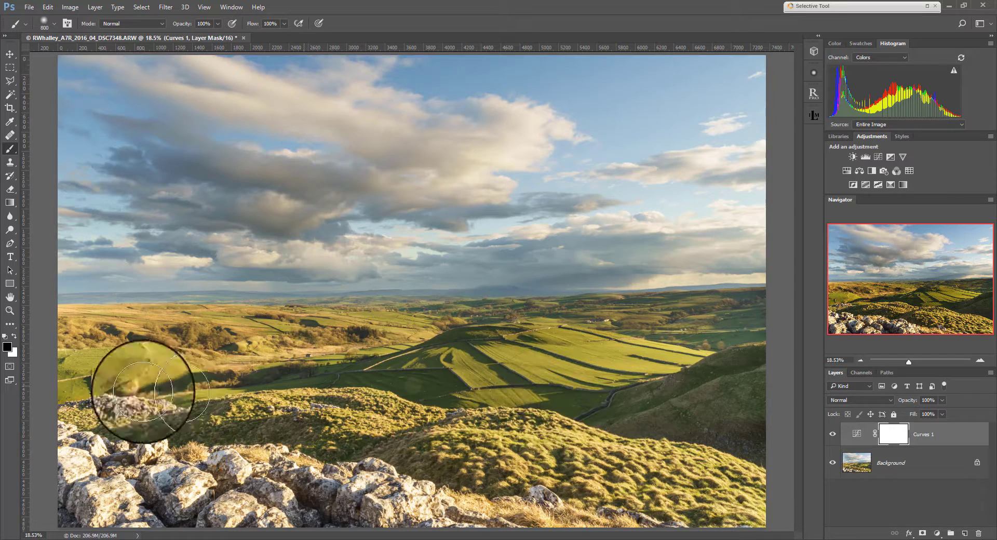
pyautogui.moveTo(658, 324)
pyautogui.mouseDown()
pyautogui.moveTo(283, 369)
pyautogui.moveTo(150, 498)
pyautogui.mouseUp()
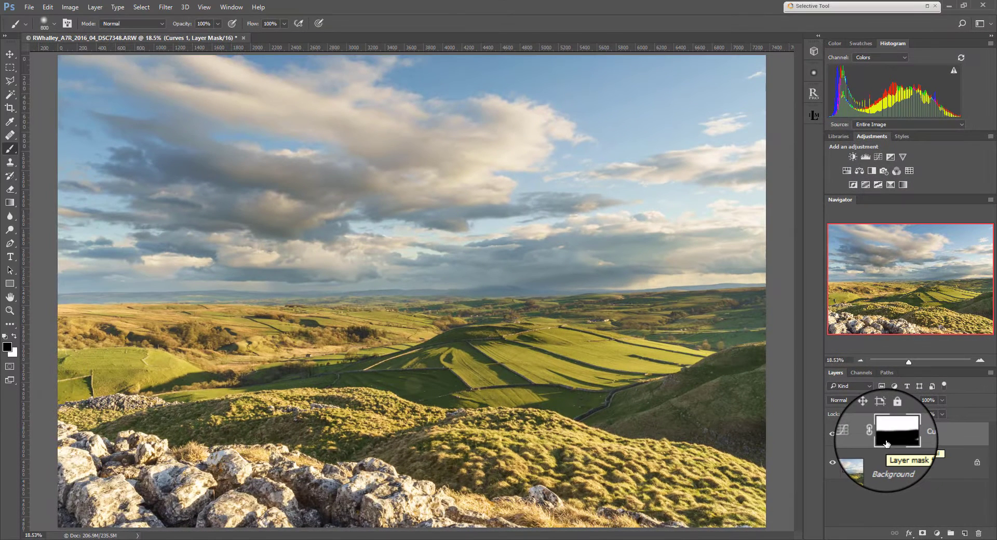
pyautogui.press('alt')
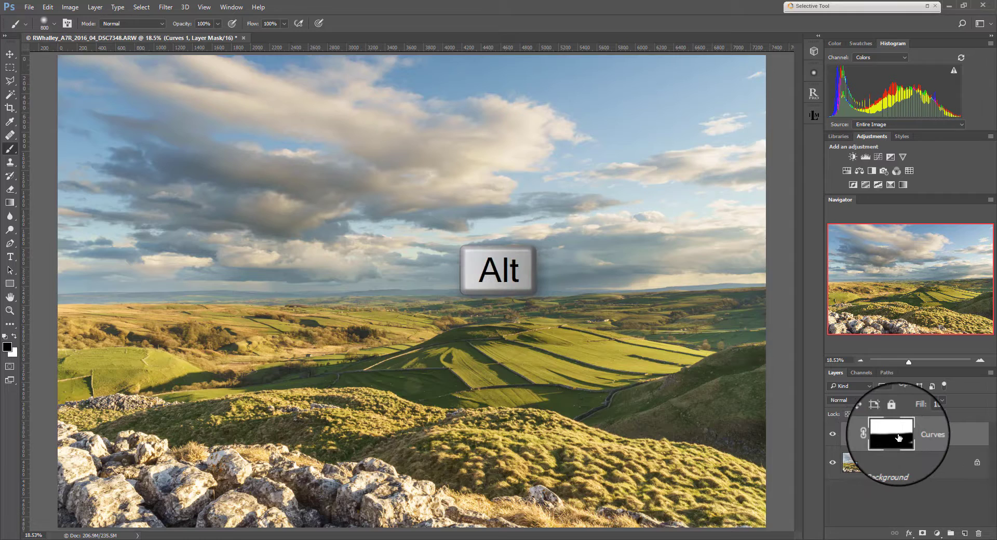
pyautogui.keyDown('alt'); pyautogui.click(899, 438); pyautogui.keyUp('alt')
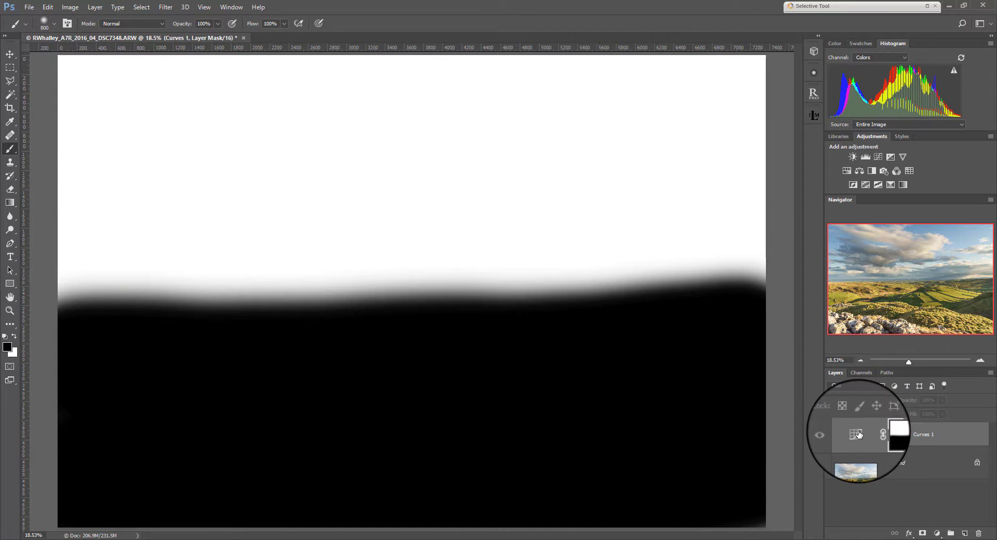
pyautogui.click(859, 434)
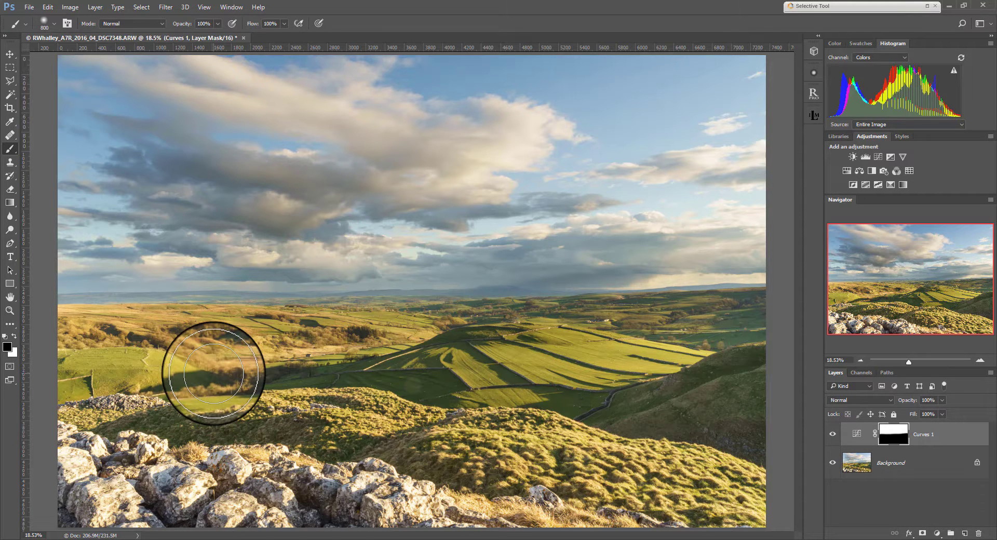
# - Paint grey R/G/B 131 onto the Curves 1 mask across the foreground rocks
pyautogui.click(8, 347)
pyautogui.moveTo(531, 371); pyautogui.dragTo(527, 311)
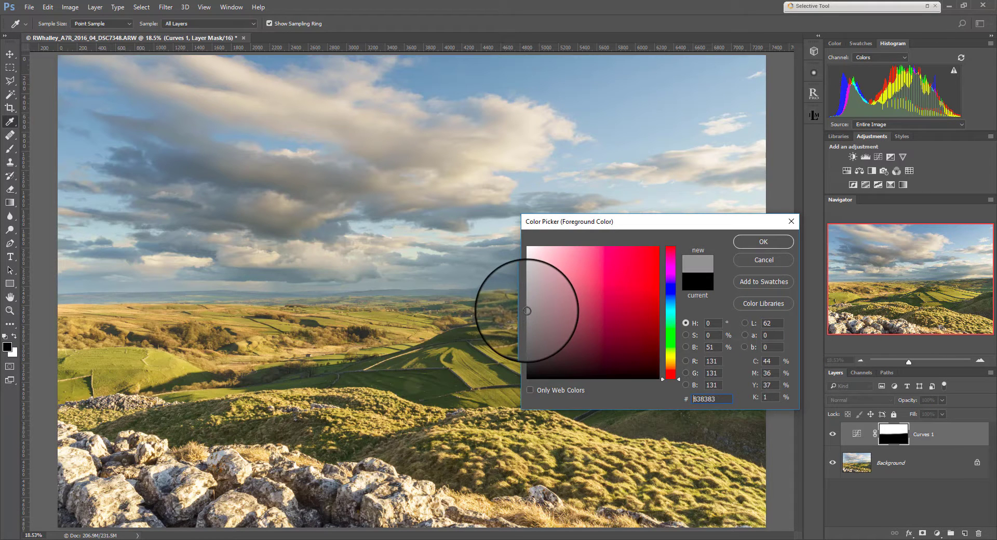
pyautogui.click(750, 242)
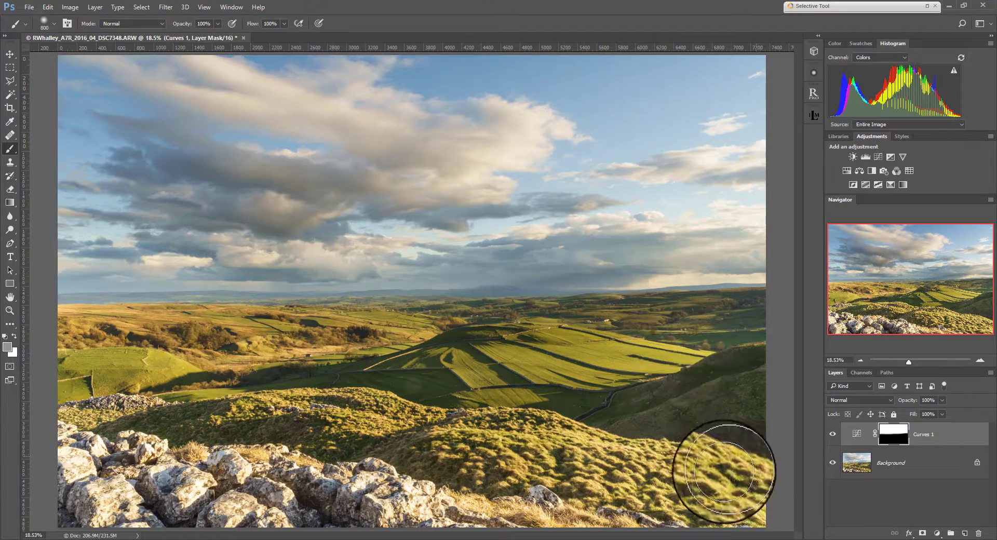
pyautogui.moveTo(224, 485)
pyautogui.mouseDown()
pyautogui.moveTo(67, 468)
pyautogui.moveTo(265, 491)
pyautogui.moveTo(289, 490)
pyautogui.moveTo(322, 467)
pyautogui.mouseUp()
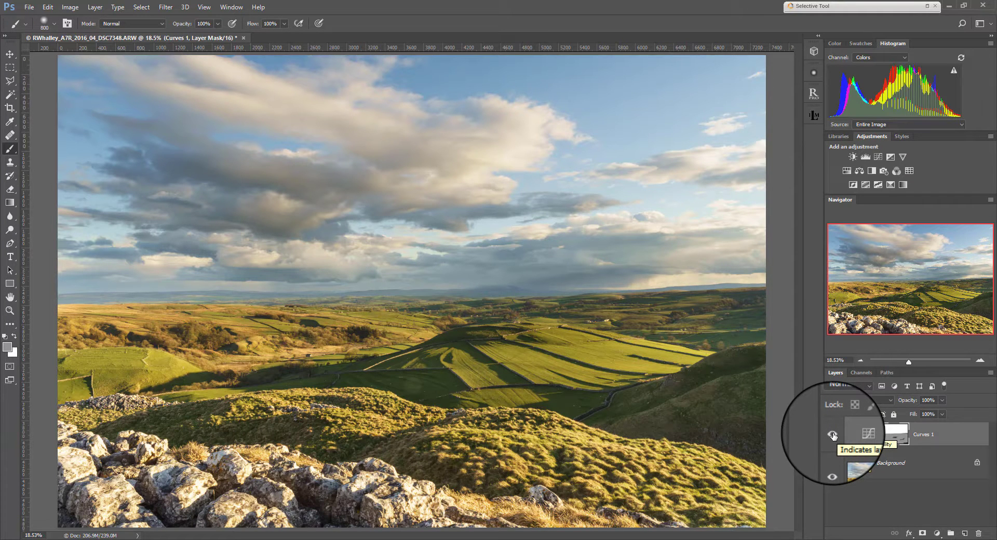
# - Compare with Curves 1 hidden, then brush a lighter grey over the lower hill on its mask
pyautogui.click(833, 436)
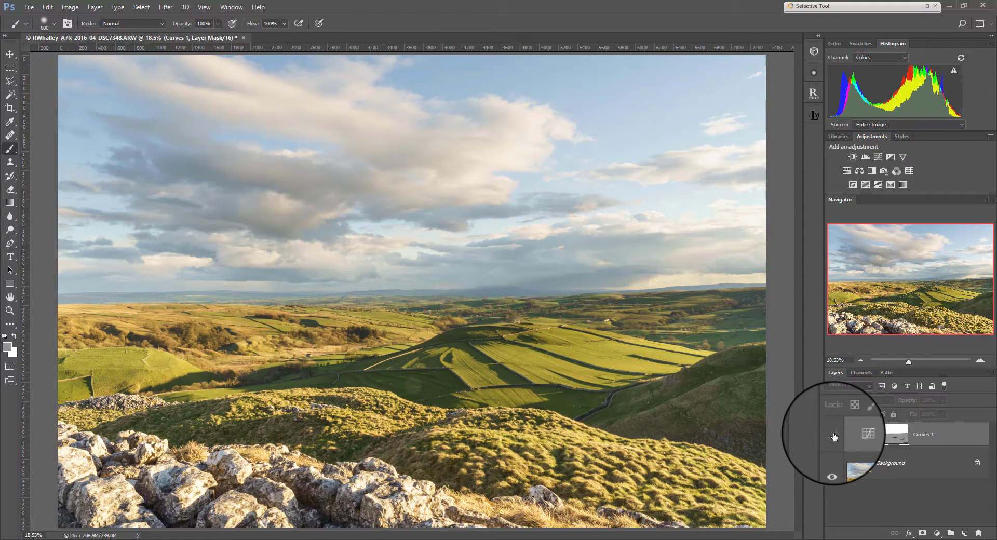
pyautogui.click(833, 435)
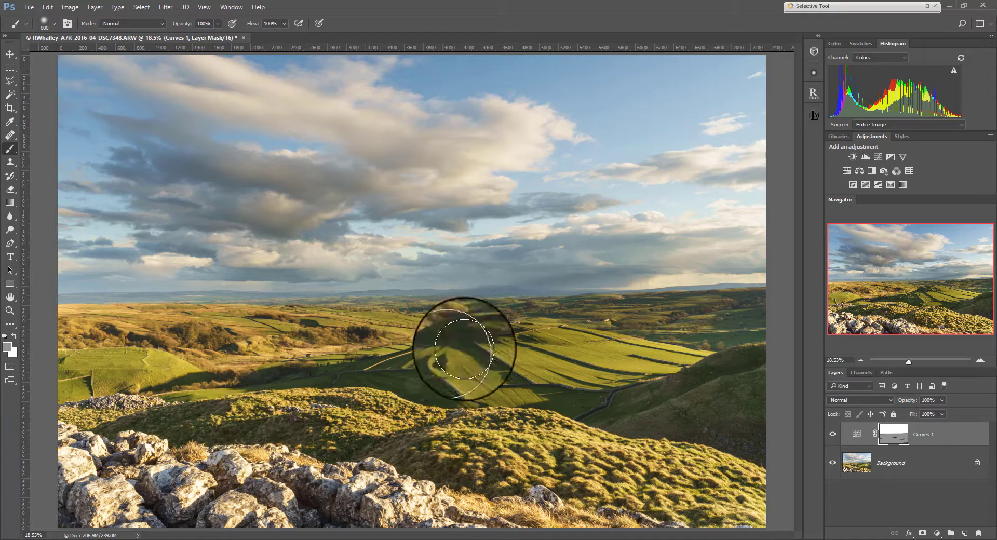
pyautogui.click(8, 347)
pyautogui.moveTo(528, 307); pyautogui.dragTo(528, 285)
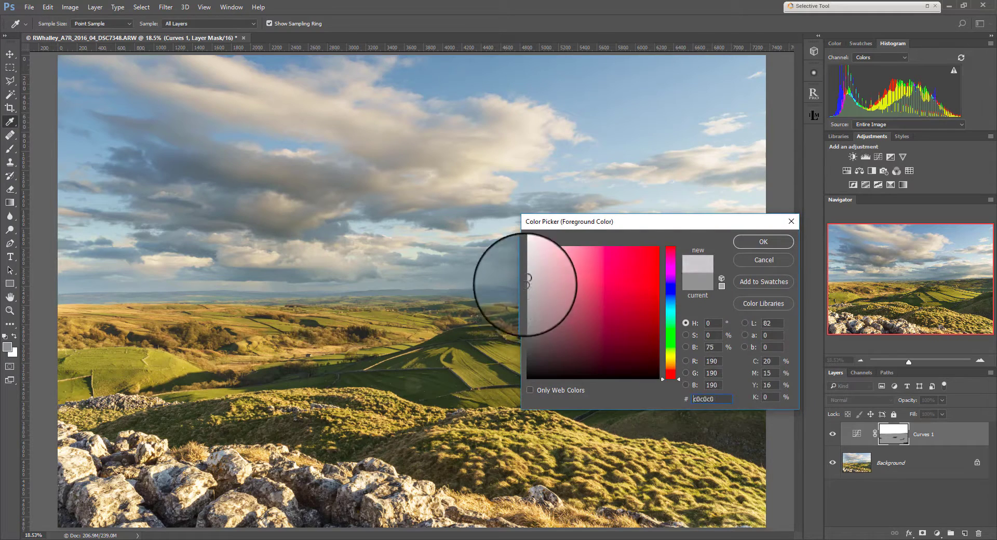
pyautogui.click(764, 241)
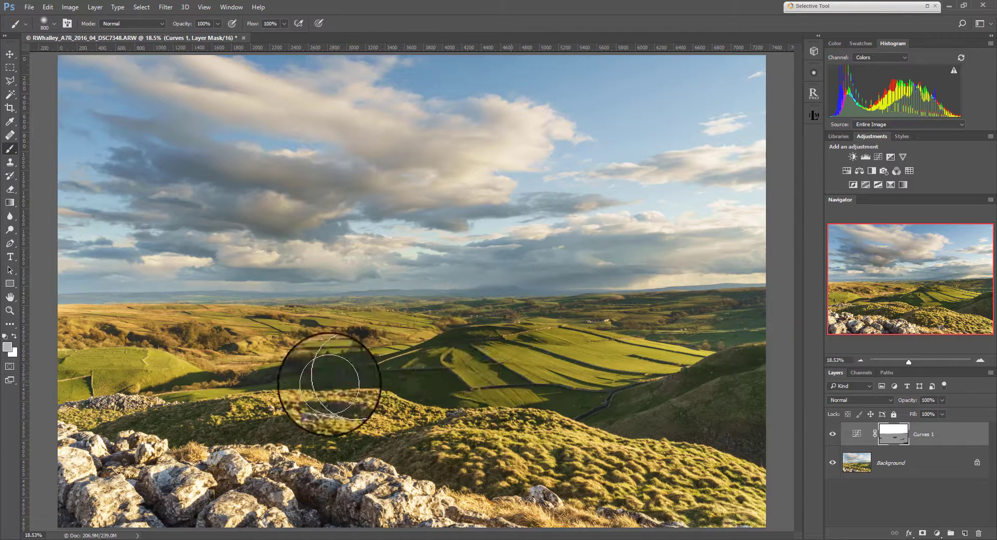
pyautogui.moveTo(363, 379)
pyautogui.mouseDown()
pyautogui.moveTo(432, 391)
pyautogui.moveTo(403, 390)
pyautogui.mouseUp()
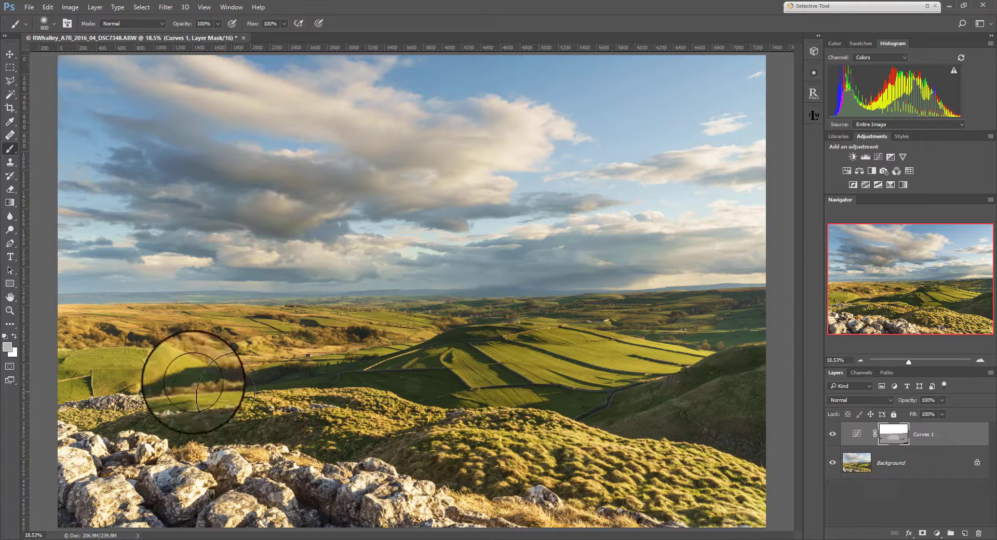
# - Brush a mid grey over the foreground hills on the Curves 1 mask
pyautogui.click(5, 351)
pyautogui.click(528, 341)
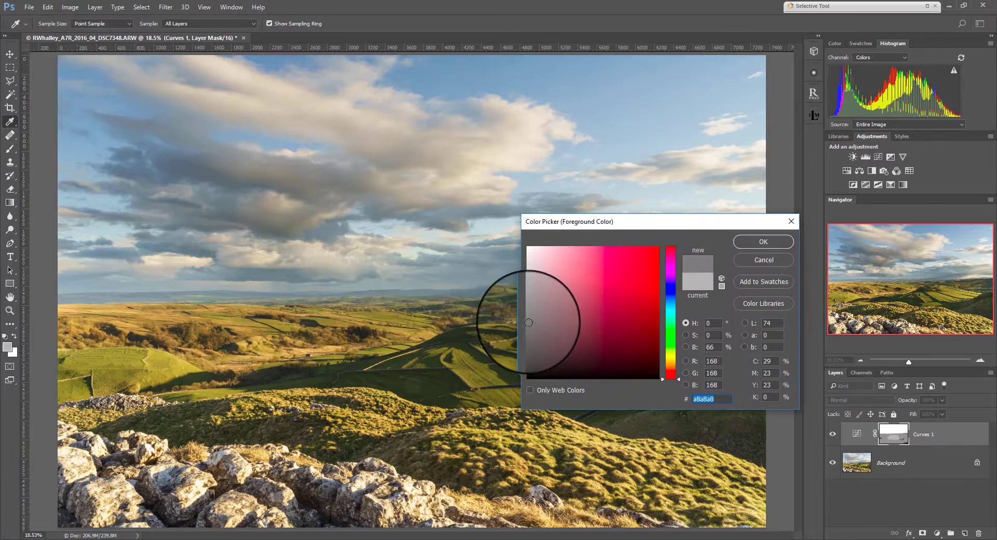
pyautogui.click(778, 242)
pyautogui.press('b')
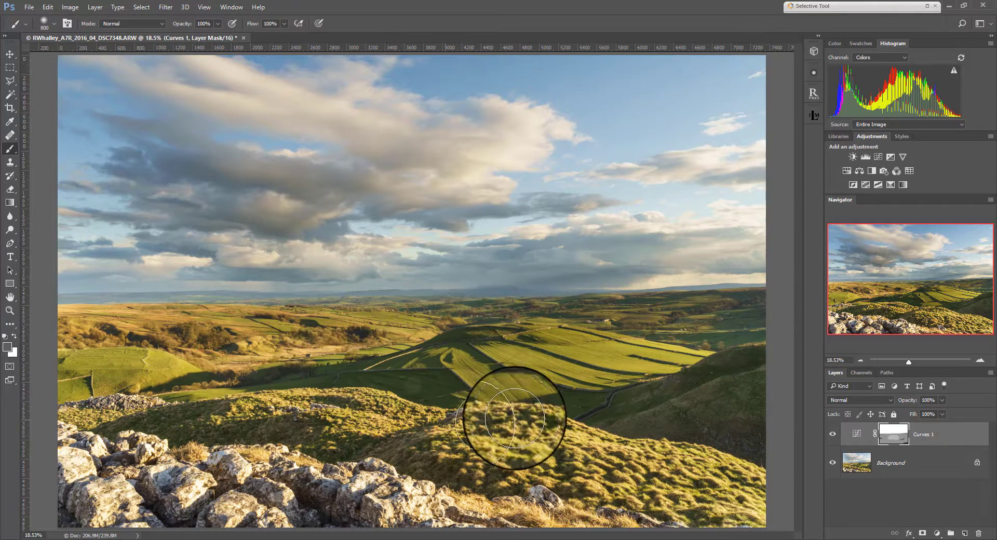
pyautogui.moveTo(713, 389)
pyautogui.mouseDown()
pyautogui.moveTo(501, 445)
pyautogui.moveTo(189, 412)
pyautogui.moveTo(724, 362)
pyautogui.moveTo(436, 365)
pyautogui.mouseUp()
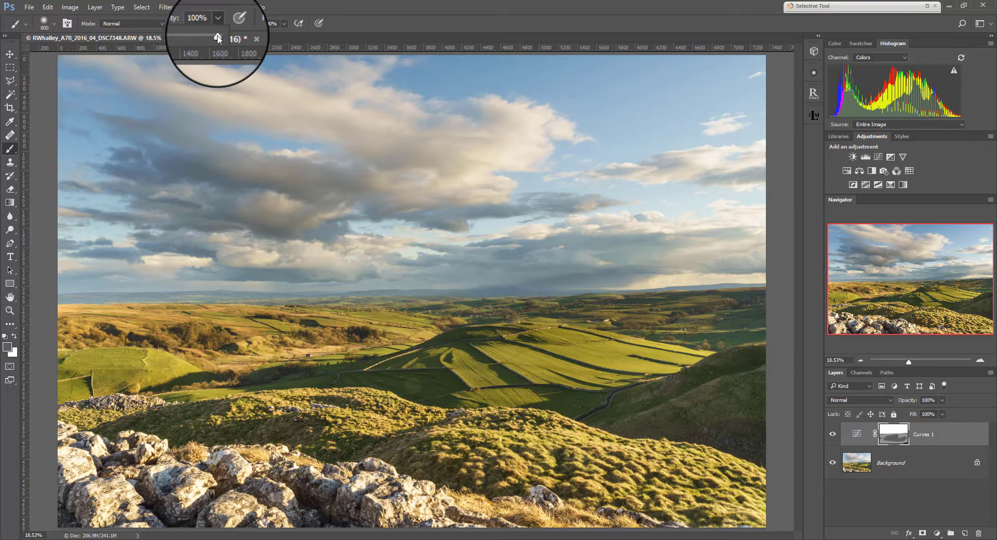
# - Set brush opacity to about 23% and softly paint the mask over the central fields and grass
pyautogui.moveTo(208, 39); pyautogui.dragTo(179, 43)
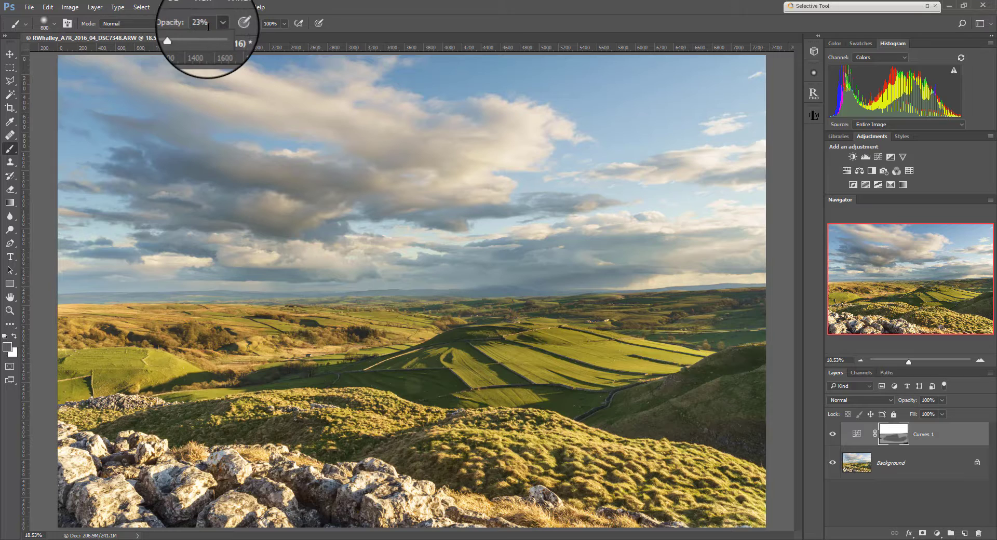
pyautogui.press('Return')
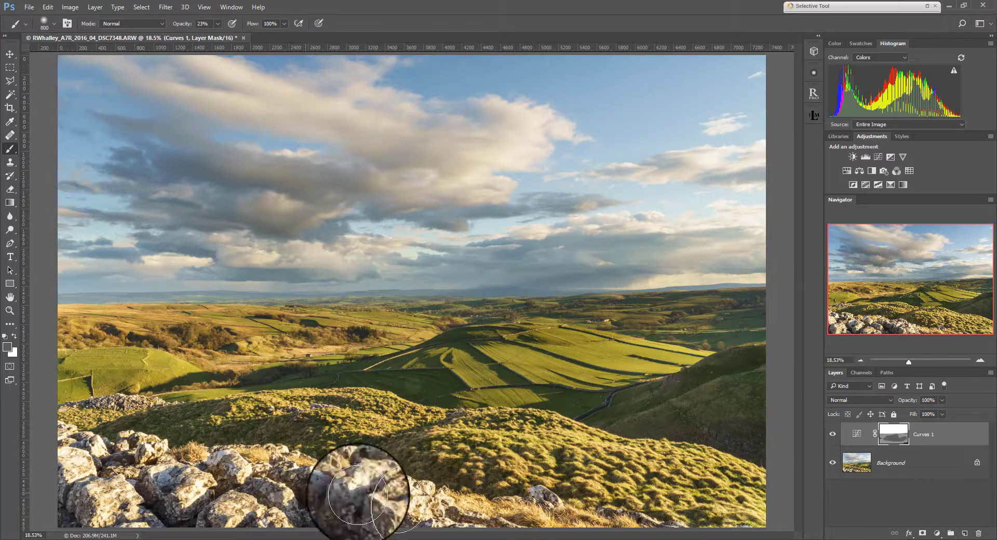
pyautogui.moveTo(360, 425)
pyautogui.mouseDown()
pyautogui.moveTo(499, 448)
pyautogui.moveTo(450, 435)
pyautogui.moveTo(535, 426)
pyautogui.mouseUp()
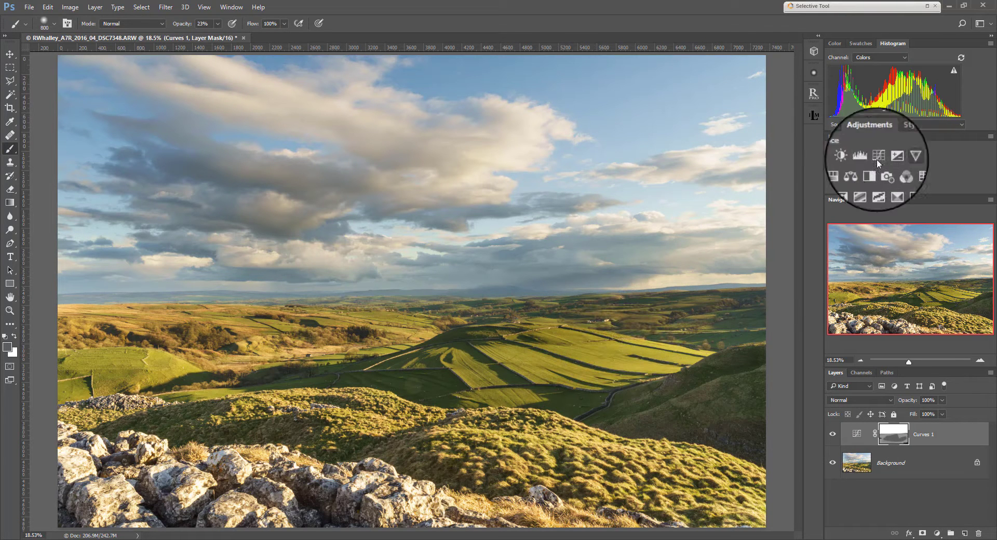
# - Add a Hue/Saturation 1 layer above Curves 1 with raised saturation, then close its settings
pyautogui.click(847, 171)
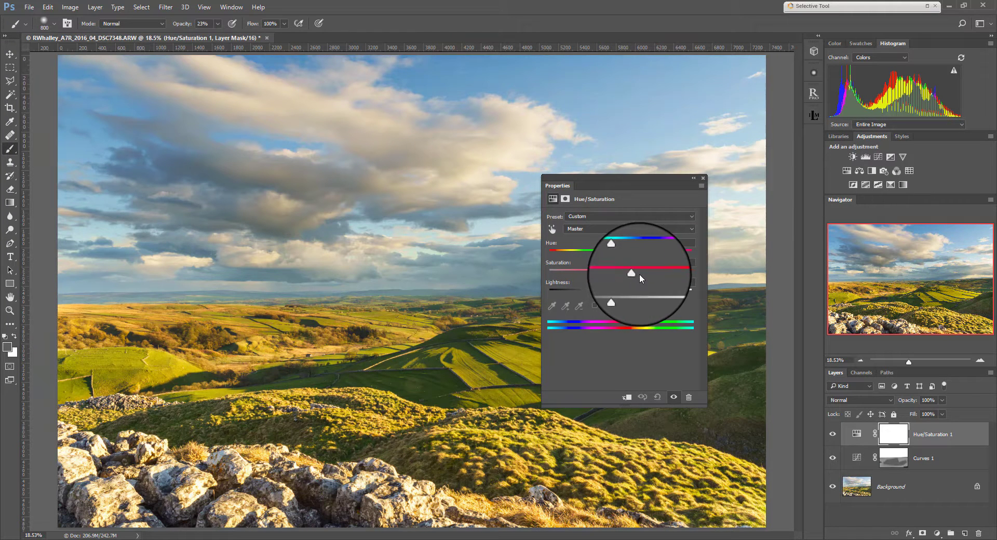
pyautogui.click(703, 178)
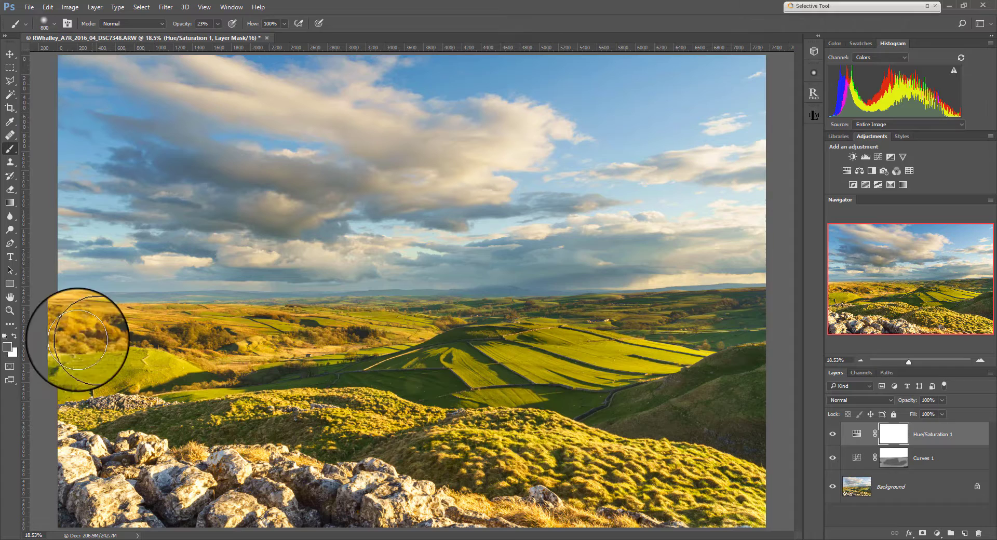
# - Paint a light grey into the Hue/Saturation 1 mask over the lower hills
pyautogui.click(8, 348)
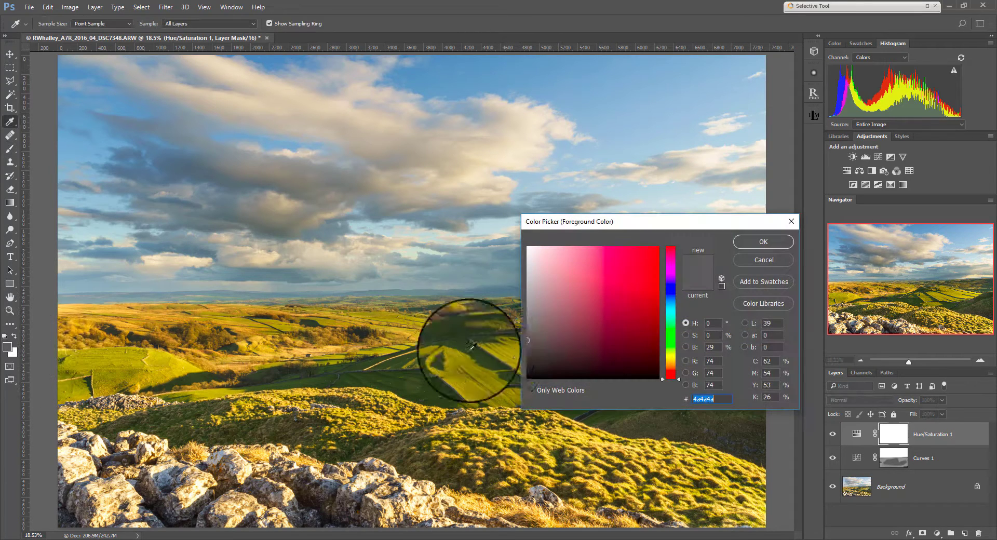
pyautogui.click(528, 311)
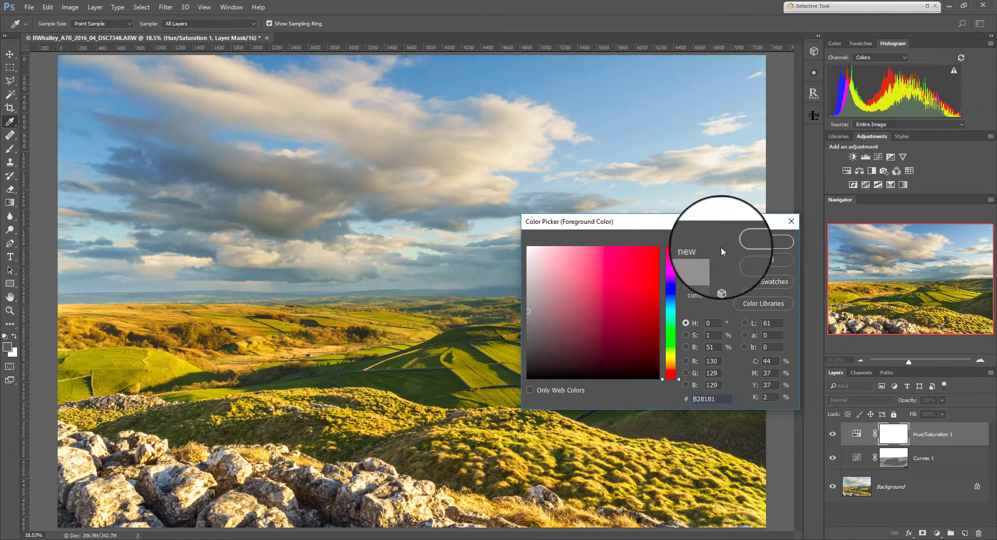
pyautogui.click(752, 240)
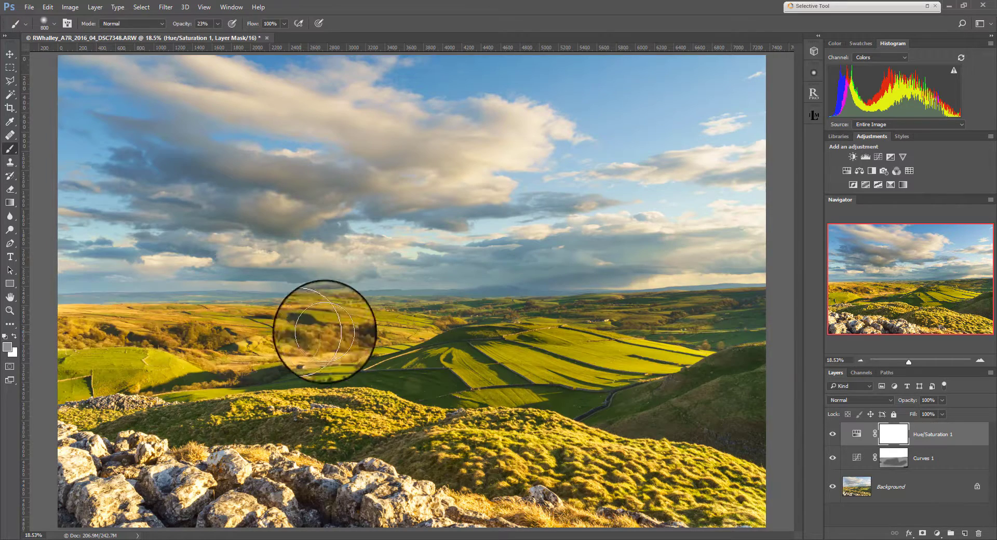
pyautogui.moveTo(85, 379)
pyautogui.mouseDown()
pyautogui.moveTo(280, 392)
pyautogui.moveTo(323, 414)
pyautogui.moveTo(400, 427)
pyautogui.moveTo(373, 430)
pyautogui.moveTo(669, 510)
pyautogui.moveTo(594, 494)
pyautogui.moveTo(634, 489)
pyautogui.moveTo(492, 462)
pyautogui.moveTo(495, 432)
pyautogui.moveTo(339, 416)
pyautogui.moveTo(548, 385)
pyautogui.moveTo(575, 345)
pyautogui.moveTo(568, 371)
pyautogui.moveTo(718, 379)
pyautogui.moveTo(504, 425)
pyautogui.moveTo(281, 419)
pyautogui.moveTo(154, 399)
pyautogui.moveTo(192, 353)
pyautogui.moveTo(287, 327)
pyautogui.moveTo(82, 352)
pyautogui.moveTo(176, 336)
pyautogui.moveTo(298, 336)
pyautogui.moveTo(116, 329)
pyautogui.moveTo(274, 329)
pyautogui.moveTo(104, 342)
pyautogui.moveTo(307, 333)
pyautogui.moveTo(94, 333)
pyautogui.moveTo(415, 327)
pyautogui.moveTo(187, 346)
pyautogui.moveTo(132, 373)
pyautogui.moveTo(197, 403)
pyautogui.moveTo(139, 424)
pyautogui.moveTo(395, 441)
pyautogui.moveTo(300, 472)
pyautogui.moveTo(524, 491)
pyautogui.moveTo(287, 437)
pyautogui.moveTo(630, 473)
pyautogui.moveTo(559, 452)
pyautogui.moveTo(678, 463)
pyautogui.moveTo(581, 466)
pyautogui.moveTo(571, 369)
pyautogui.moveTo(603, 336)
pyautogui.moveTo(459, 384)
pyautogui.moveTo(517, 385)
pyautogui.moveTo(660, 335)
pyautogui.moveTo(645, 319)
pyautogui.moveTo(294, 338)
pyautogui.moveTo(129, 335)
pyautogui.moveTo(326, 325)
pyautogui.moveTo(272, 339)
pyautogui.moveTo(325, 331)
pyautogui.moveTo(305, 342)
pyautogui.moveTo(237, 345)
pyautogui.moveTo(318, 344)
pyautogui.moveTo(70, 339)
pyautogui.moveTo(291, 328)
pyautogui.mouseUp()
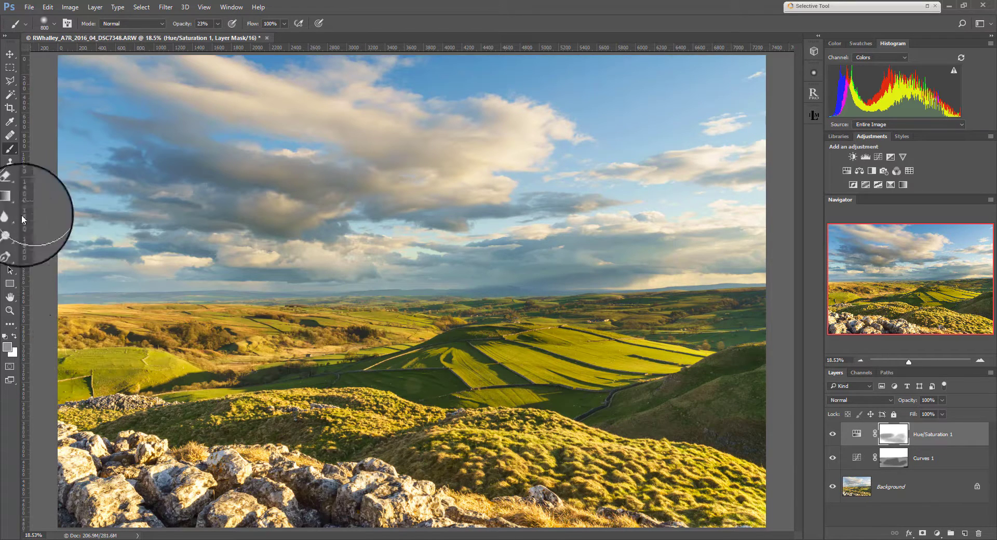
# - Paint a dark grey into the Hue/Saturation 1 mask across the hillside
pyautogui.click(7, 347)
pyautogui.click(529, 344)
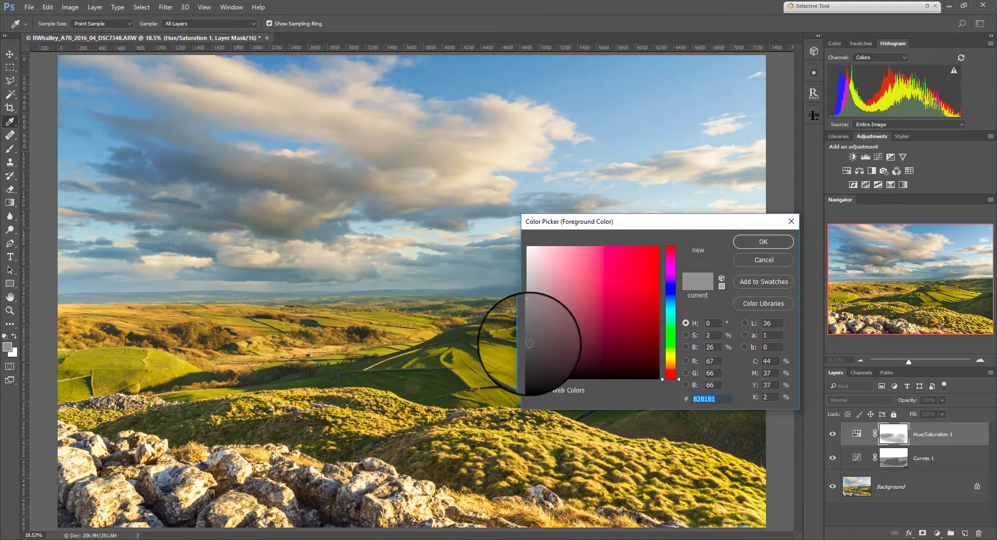
pyautogui.click(763, 242)
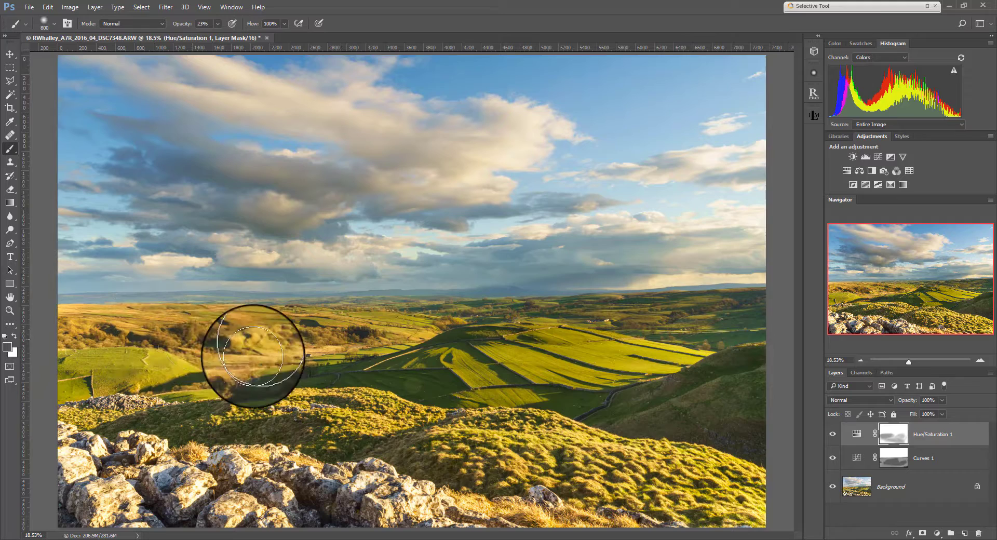
pyautogui.moveTo(253, 356)
pyautogui.mouseDown()
pyautogui.moveTo(345, 442)
pyautogui.moveTo(662, 473)
pyautogui.moveTo(651, 508)
pyautogui.moveTo(693, 442)
pyautogui.moveTo(718, 364)
pyautogui.moveTo(665, 349)
pyautogui.moveTo(556, 345)
pyautogui.mouseUp()
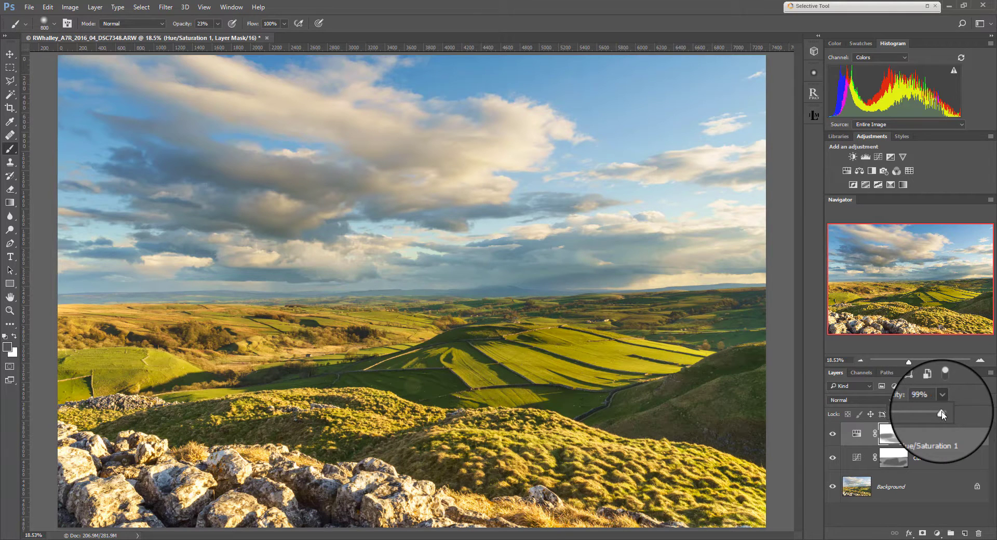
# - Set the Hue/Saturation 1 layer opacity to 51%
pyautogui.moveTo(915, 416); pyautogui.dragTo(918, 417)
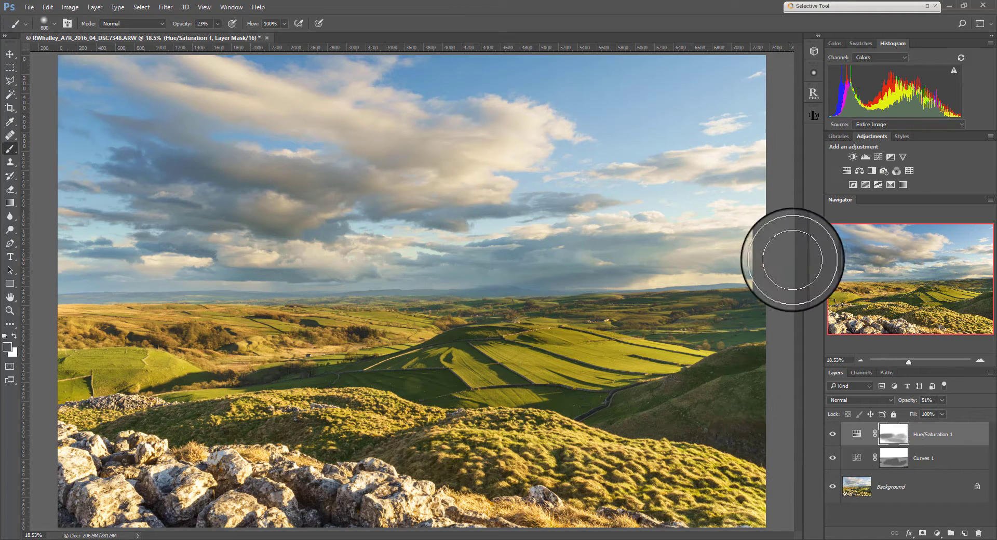
# - Hide Hue/Saturation 1 and add a Hue/Saturation 2 layer with Saturation at +24
pyautogui.click(832, 434)
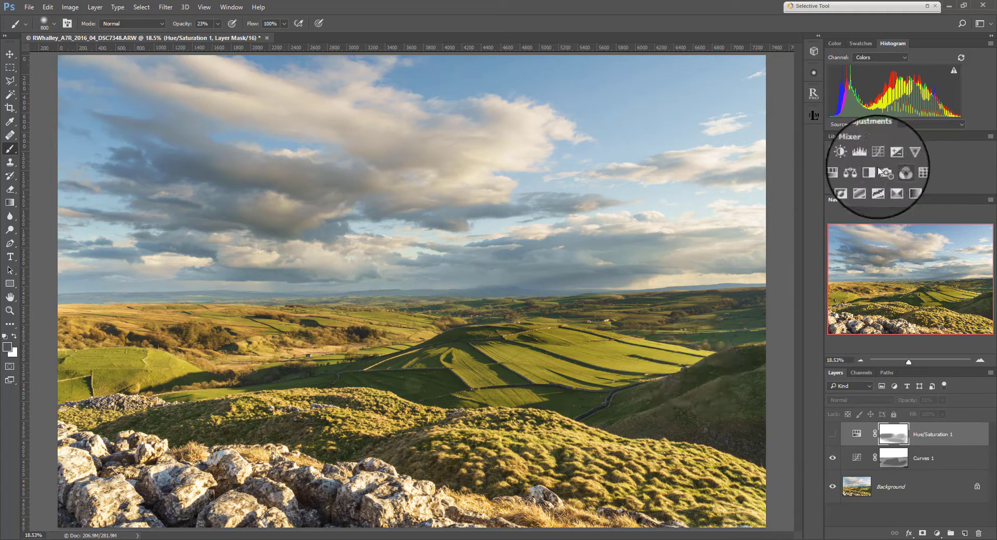
pyautogui.click(846, 171)
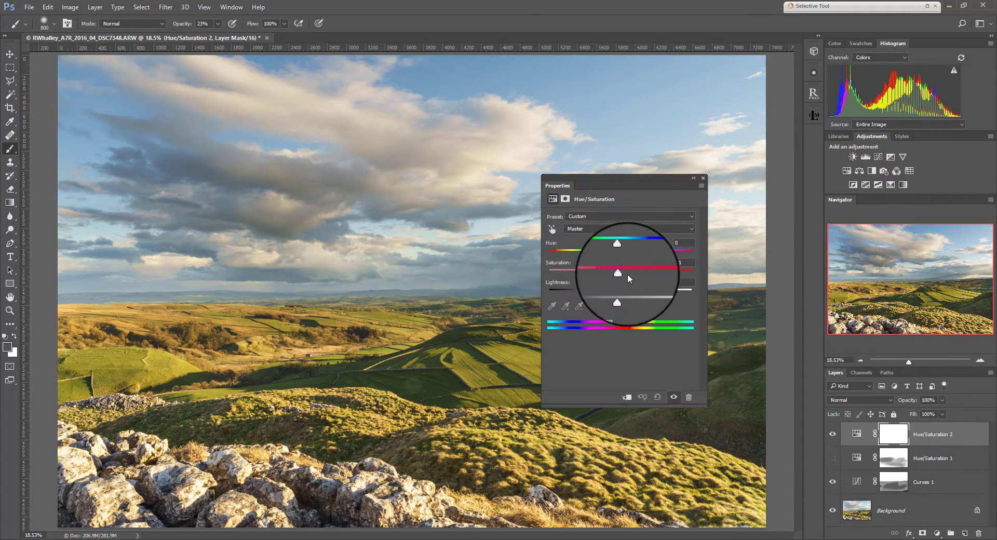
pyautogui.click(703, 177)
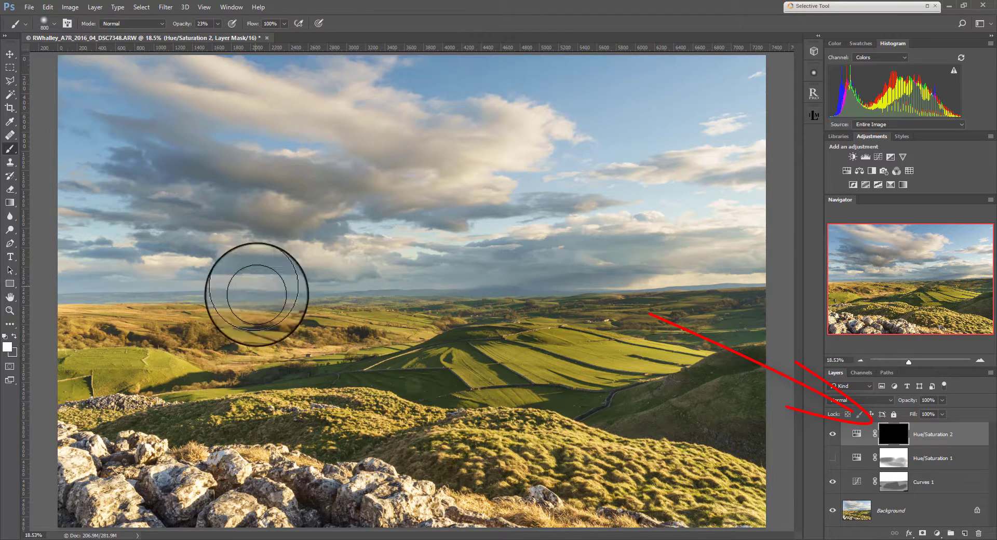
# - Brush white strokes on the Hue/Saturation 2 mask across the left hills, central fields and clouds
pyautogui.moveTo(303, 339)
pyautogui.mouseDown()
pyautogui.moveTo(101, 351)
pyautogui.moveTo(317, 344)
pyautogui.moveTo(115, 351)
pyautogui.moveTo(254, 343)
pyautogui.mouseUp()
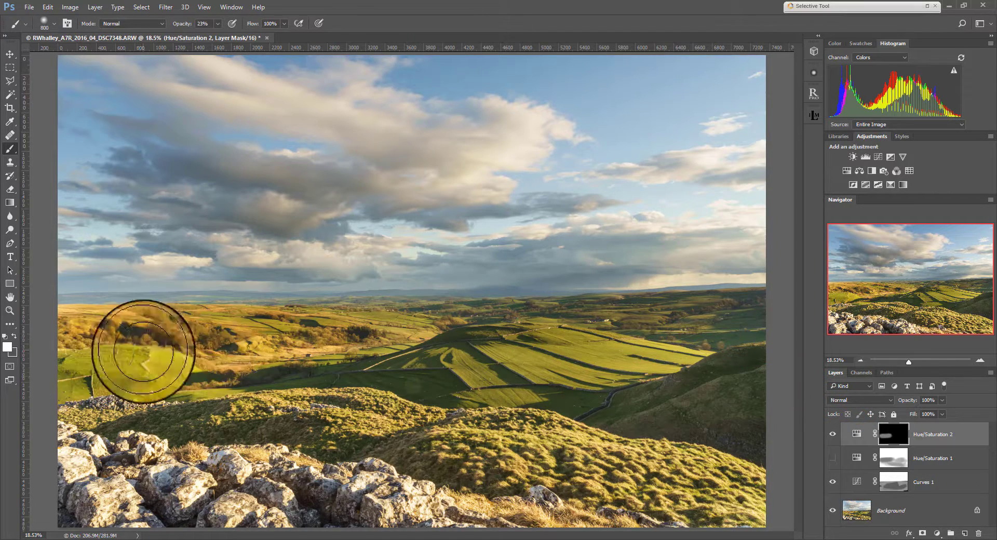
pyautogui.moveTo(646, 338)
pyautogui.mouseDown()
pyautogui.moveTo(579, 361)
pyautogui.moveTo(488, 371)
pyautogui.moveTo(619, 341)
pyautogui.moveTo(533, 357)
pyautogui.moveTo(674, 342)
pyautogui.moveTo(615, 359)
pyautogui.moveTo(623, 360)
pyautogui.moveTo(563, 361)
pyautogui.moveTo(596, 356)
pyautogui.mouseUp()
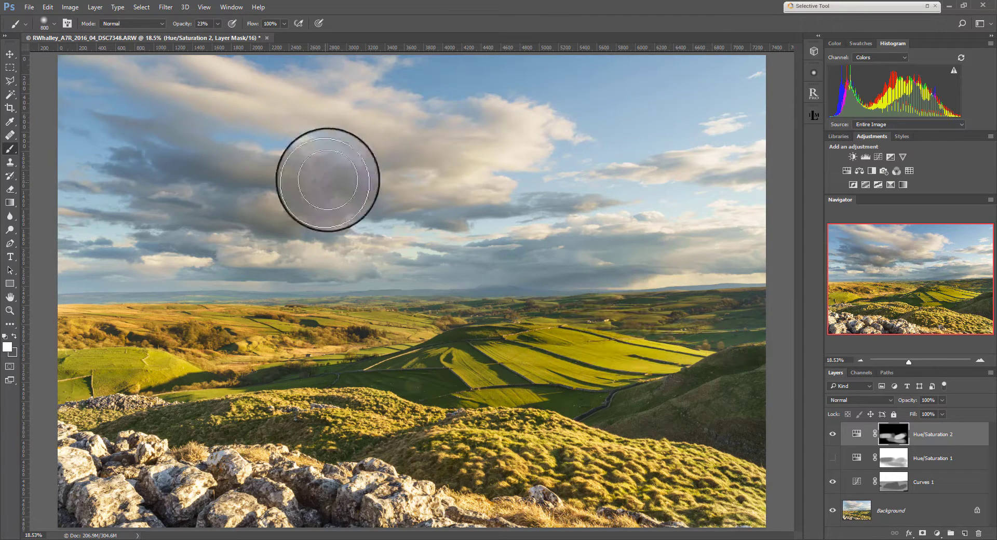
pyautogui.moveTo(524, 146)
pyautogui.mouseDown()
pyautogui.moveTo(284, 198)
pyautogui.moveTo(419, 195)
pyautogui.moveTo(208, 180)
pyautogui.moveTo(405, 180)
pyautogui.moveTo(415, 197)
pyautogui.moveTo(304, 109)
pyautogui.moveTo(341, 111)
pyautogui.moveTo(275, 85)
pyautogui.moveTo(497, 144)
pyautogui.moveTo(279, 107)
pyautogui.moveTo(536, 131)
pyautogui.moveTo(410, 138)
pyautogui.moveTo(419, 173)
pyautogui.moveTo(544, 157)
pyautogui.moveTo(343, 199)
pyautogui.moveTo(482, 193)
pyautogui.moveTo(222, 199)
pyautogui.moveTo(342, 225)
pyautogui.moveTo(307, 245)
pyautogui.moveTo(187, 248)
pyautogui.moveTo(405, 264)
pyautogui.moveTo(544, 255)
pyautogui.moveTo(508, 249)
pyautogui.moveTo(685, 212)
pyautogui.moveTo(697, 161)
pyautogui.moveTo(766, 154)
pyautogui.moveTo(693, 216)
pyautogui.moveTo(742, 253)
pyautogui.moveTo(621, 266)
pyautogui.moveTo(626, 277)
pyautogui.moveTo(664, 269)
pyautogui.moveTo(560, 262)
pyautogui.moveTo(729, 257)
pyautogui.moveTo(475, 271)
pyautogui.moveTo(702, 253)
pyautogui.moveTo(282, 262)
pyautogui.moveTo(226, 272)
pyautogui.moveTo(326, 259)
pyautogui.moveTo(108, 239)
pyautogui.moveTo(98, 268)
pyautogui.moveTo(262, 258)
pyautogui.moveTo(242, 217)
pyautogui.moveTo(266, 213)
pyautogui.moveTo(205, 175)
pyautogui.moveTo(268, 186)
pyautogui.moveTo(161, 224)
pyautogui.moveTo(129, 262)
pyautogui.moveTo(406, 181)
pyautogui.moveTo(586, 157)
pyautogui.moveTo(399, 144)
pyautogui.moveTo(618, 323)
pyautogui.mouseUp()
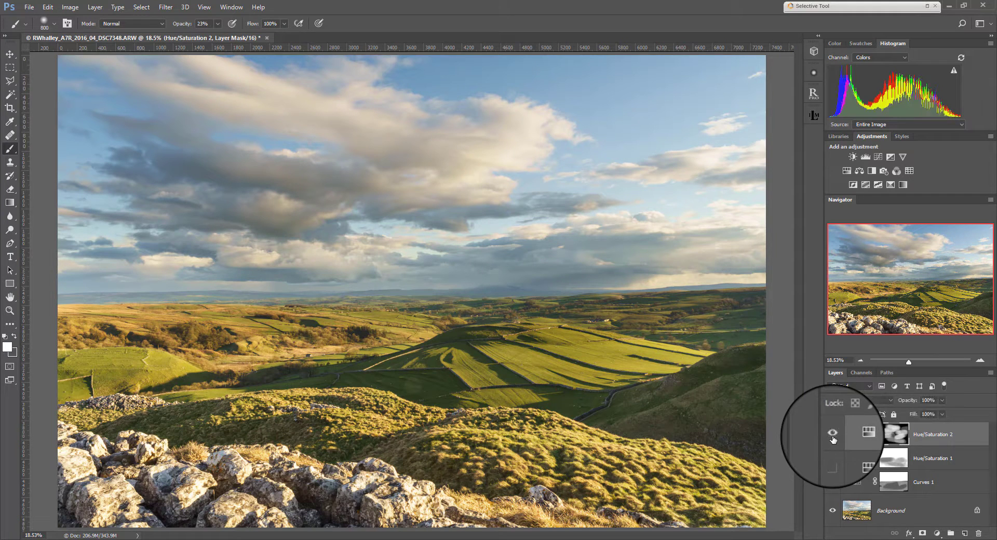
pyautogui.keyDown('alt'); pyautogui.click(897, 440); pyautogui.keyUp('alt')
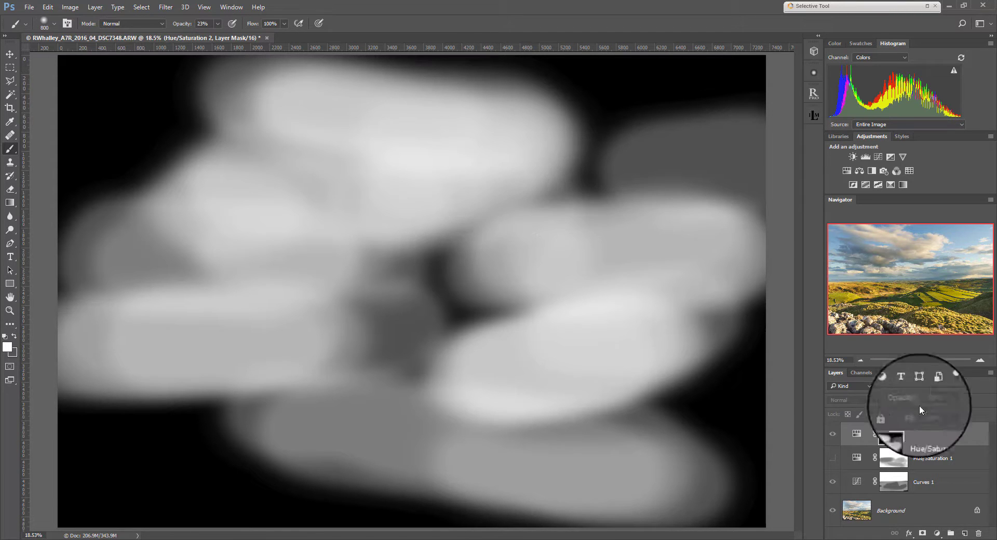
pyautogui.click(857, 434)
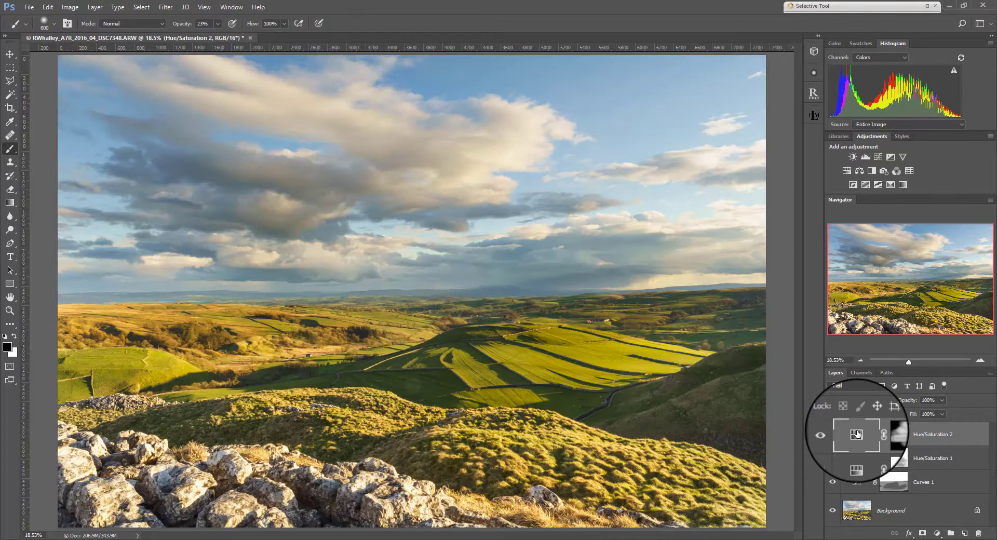